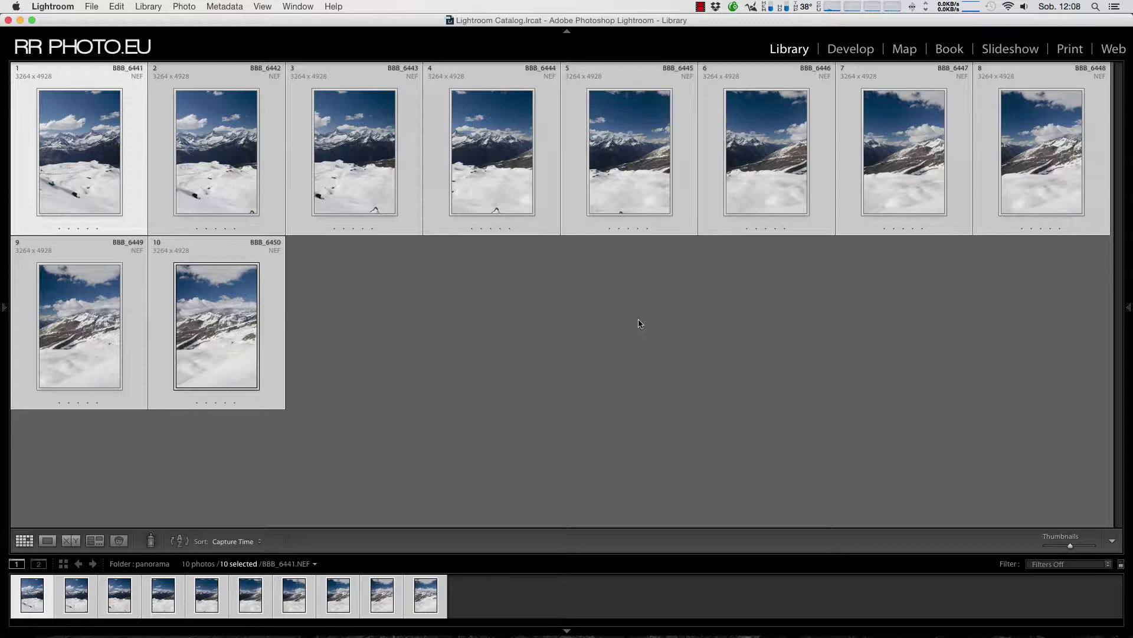
Select all ten mountain NEF photos and start a Photo Merge > Panorama on them
left_click(639, 322)
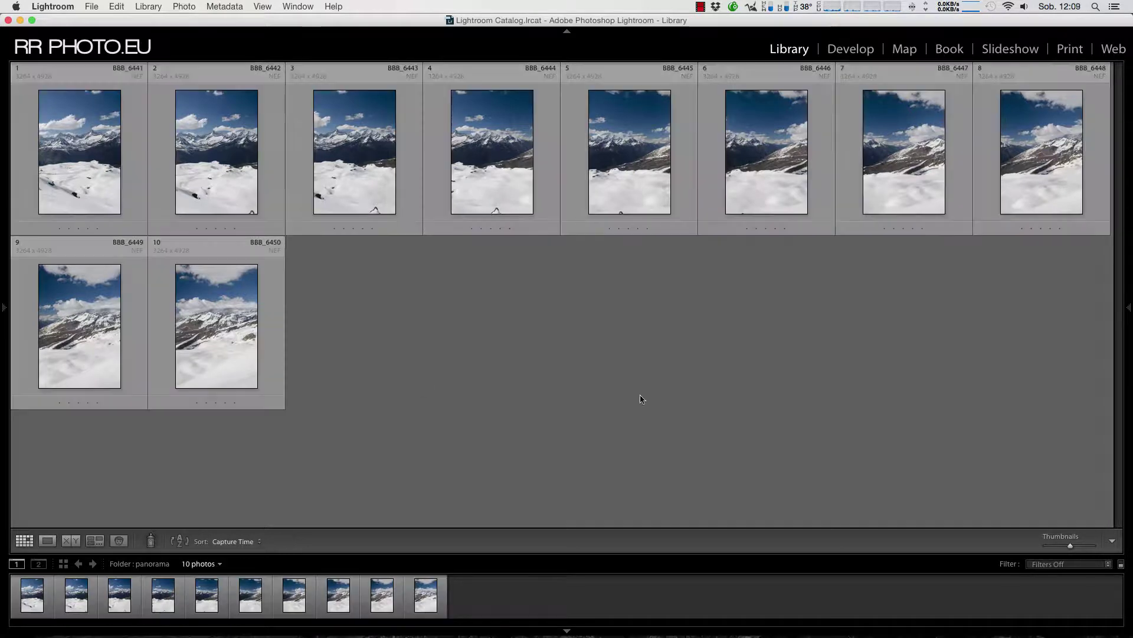
left_click(77, 145)
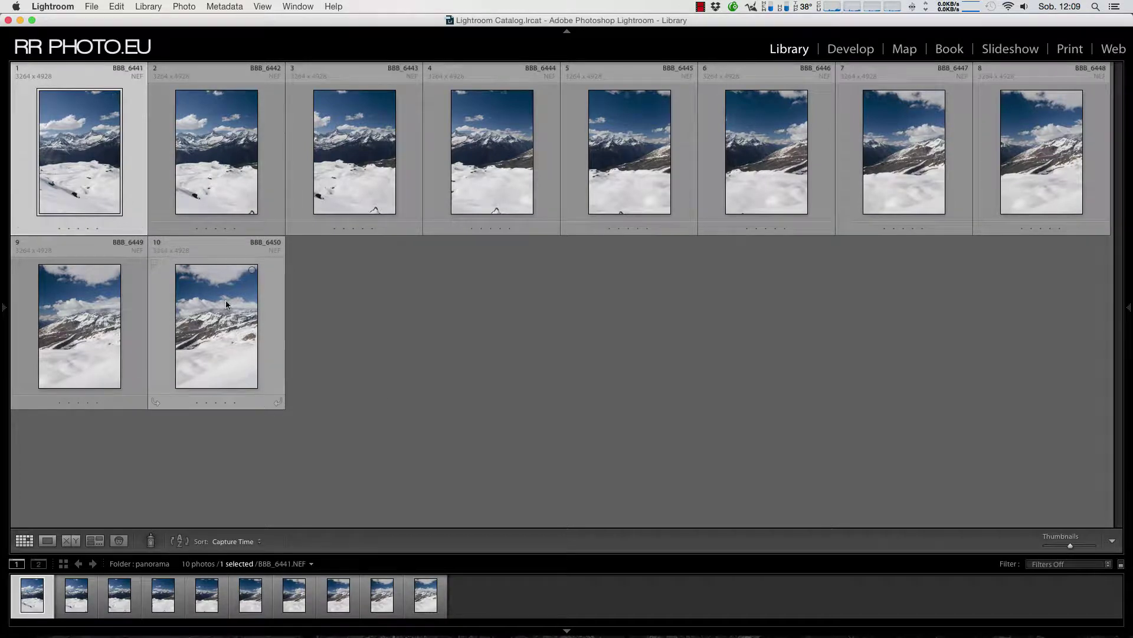
left_click(213, 329, "shift")
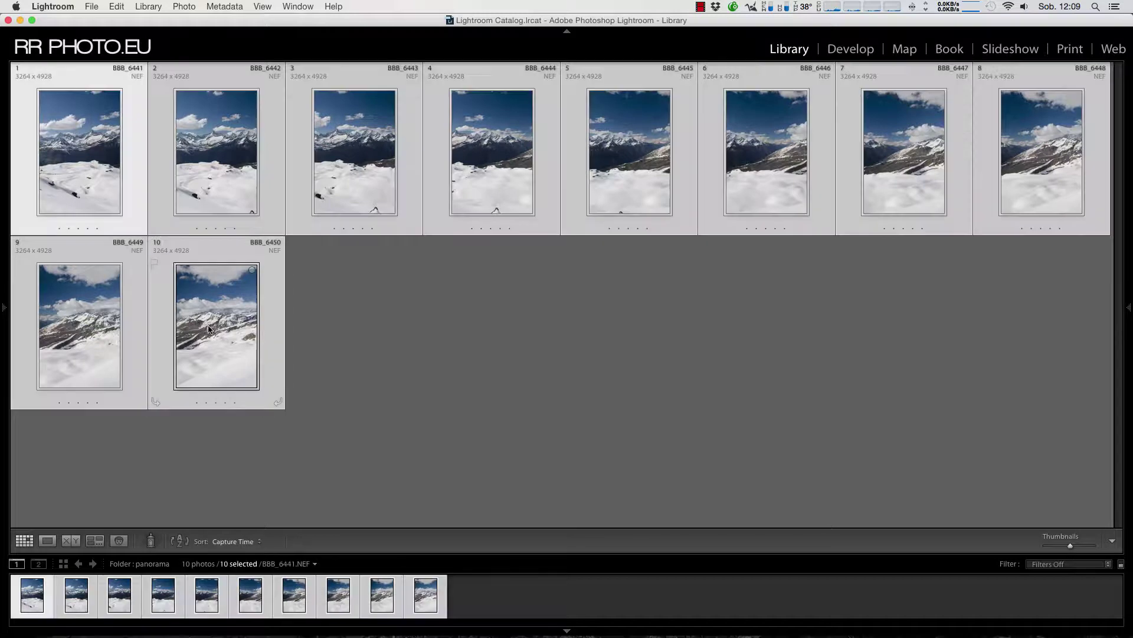
right_click(488, 146)
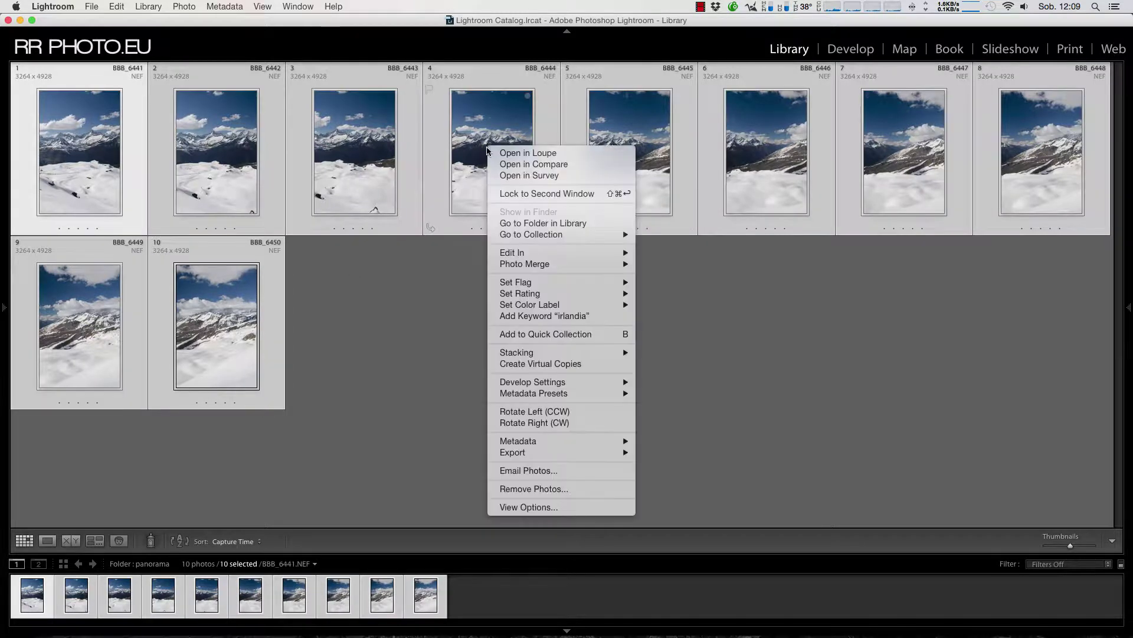
mouse_move(561, 264)
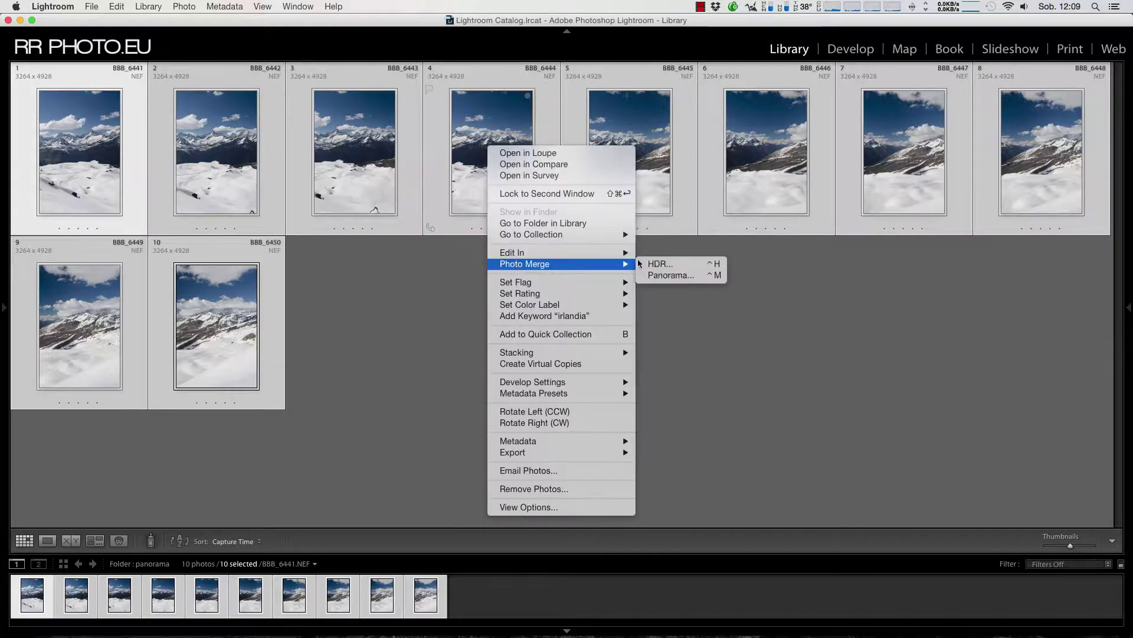
left_click(697, 281)
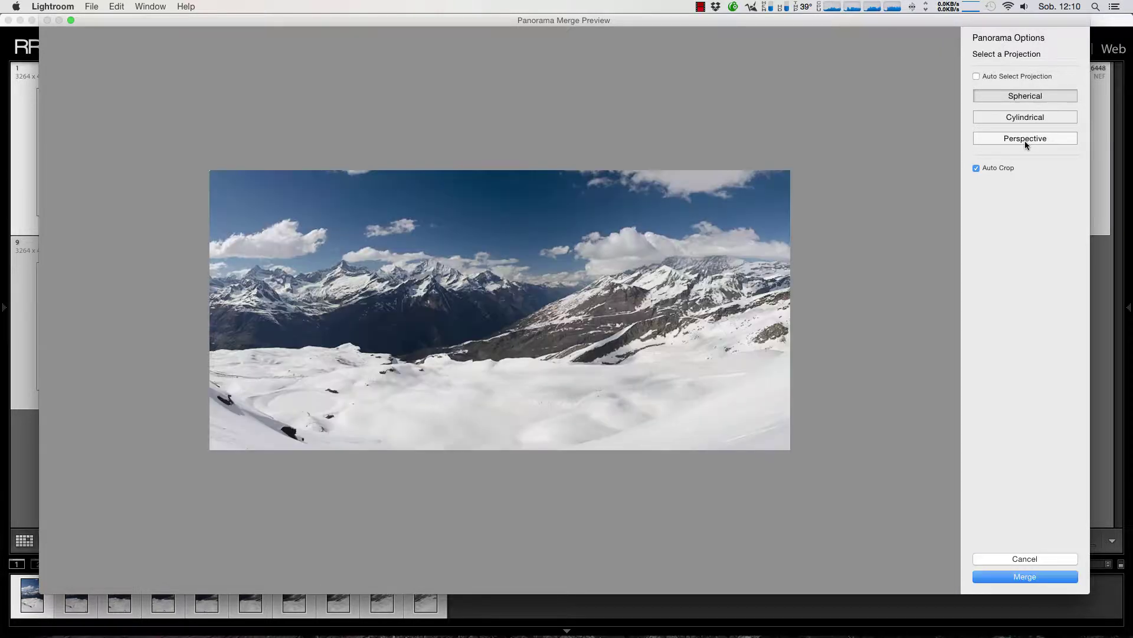
Turn Auto Crop off to compare the warped edges, then leave it on
left_click(976, 168)
left_click(976, 169)
left_click(976, 168)
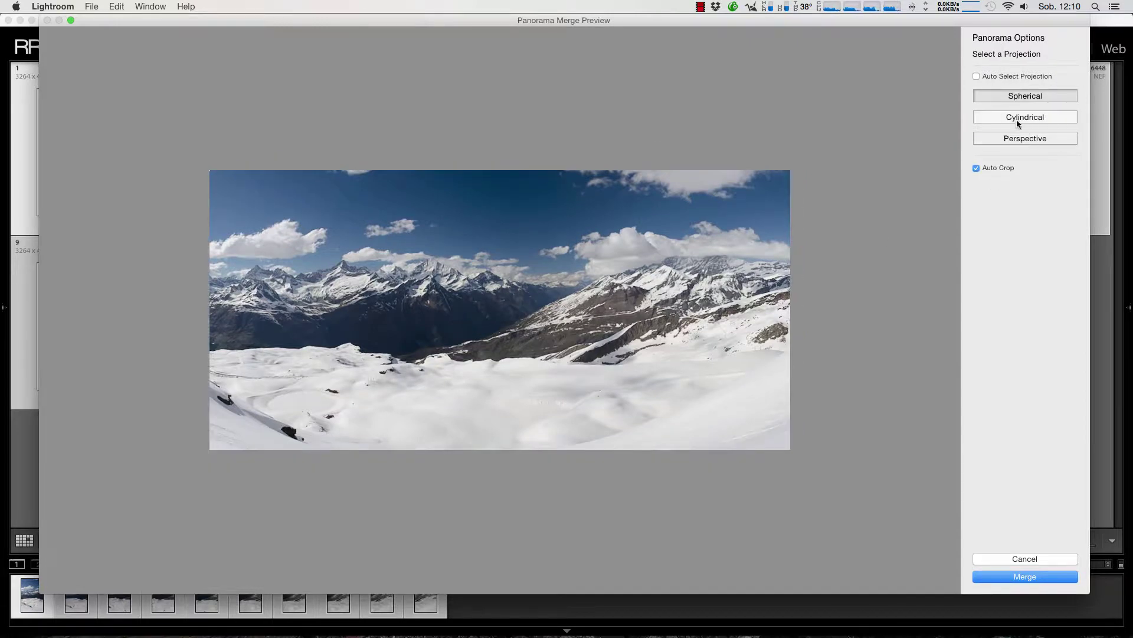
Compare Cylindrical, Spherical and Perspective projections, then enable Auto Select Projection
left_click(1046, 118)
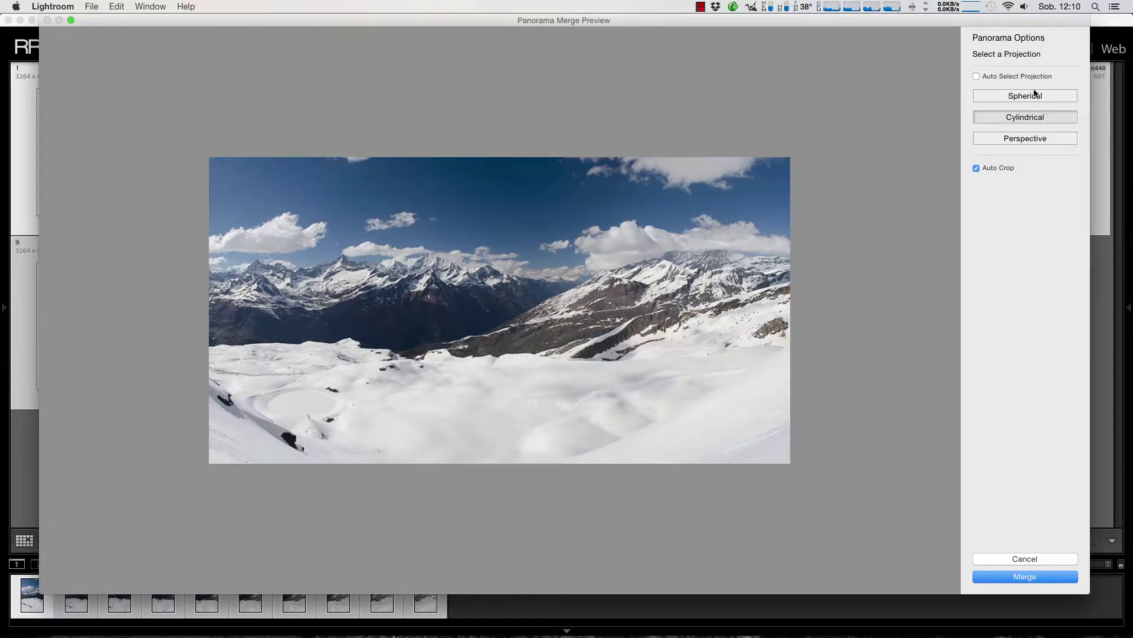
left_click(1034, 97)
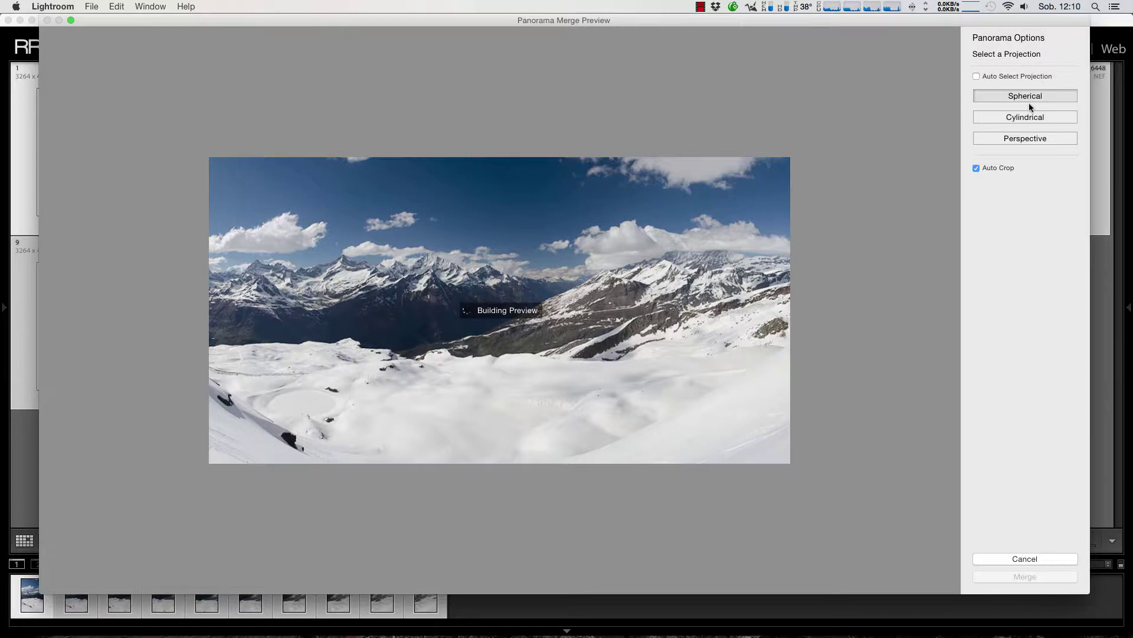
left_click(1028, 118)
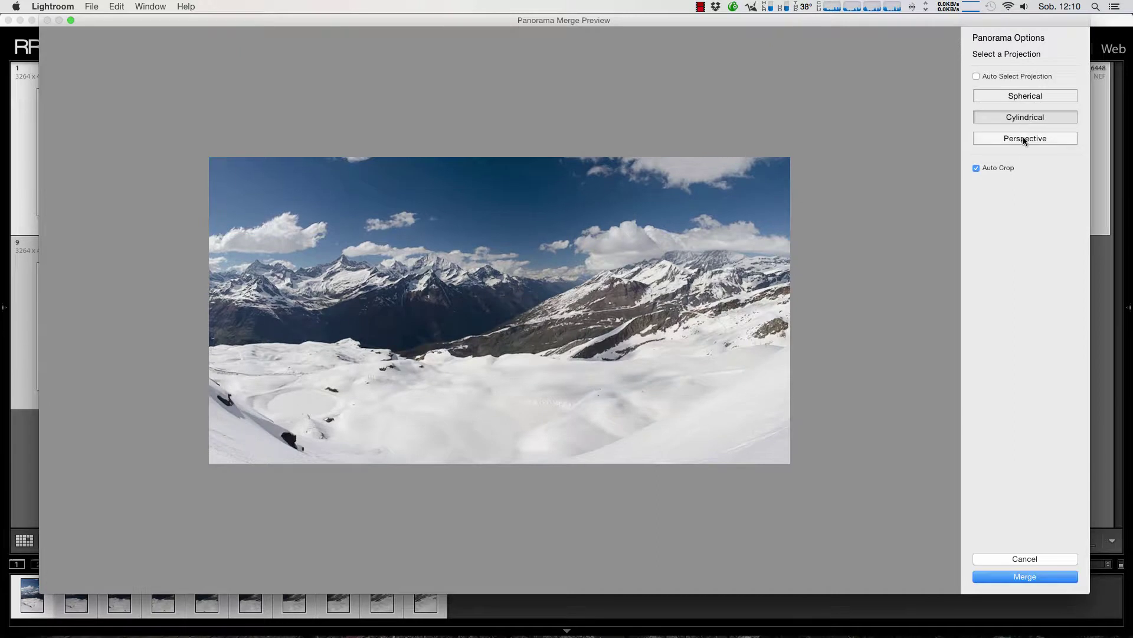
left_click(1024, 139)
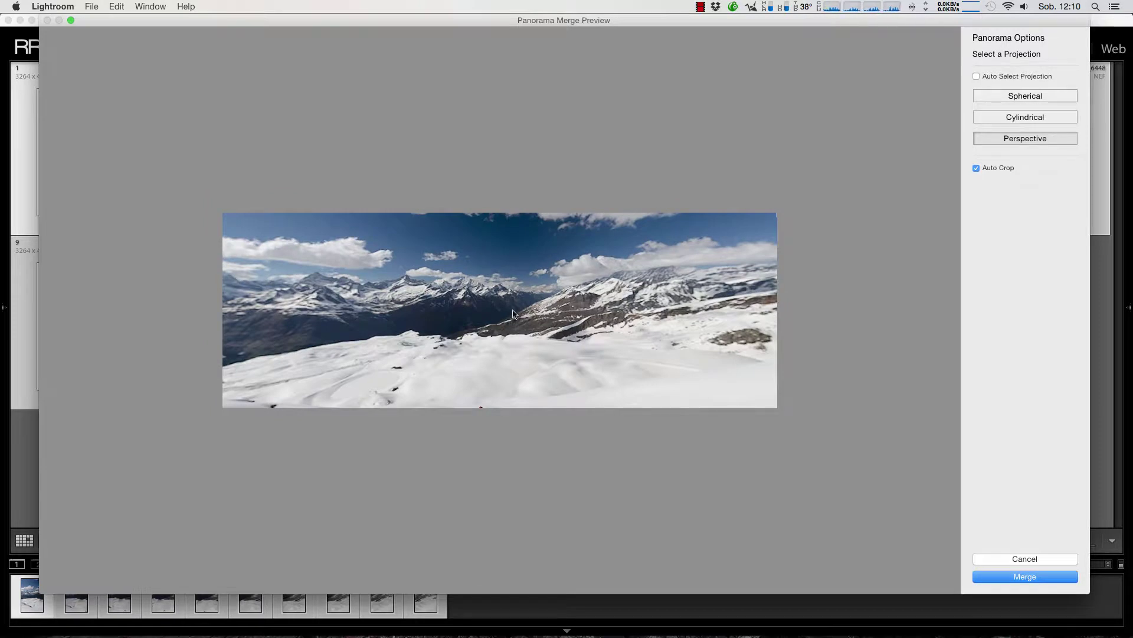
left_click(1028, 76)
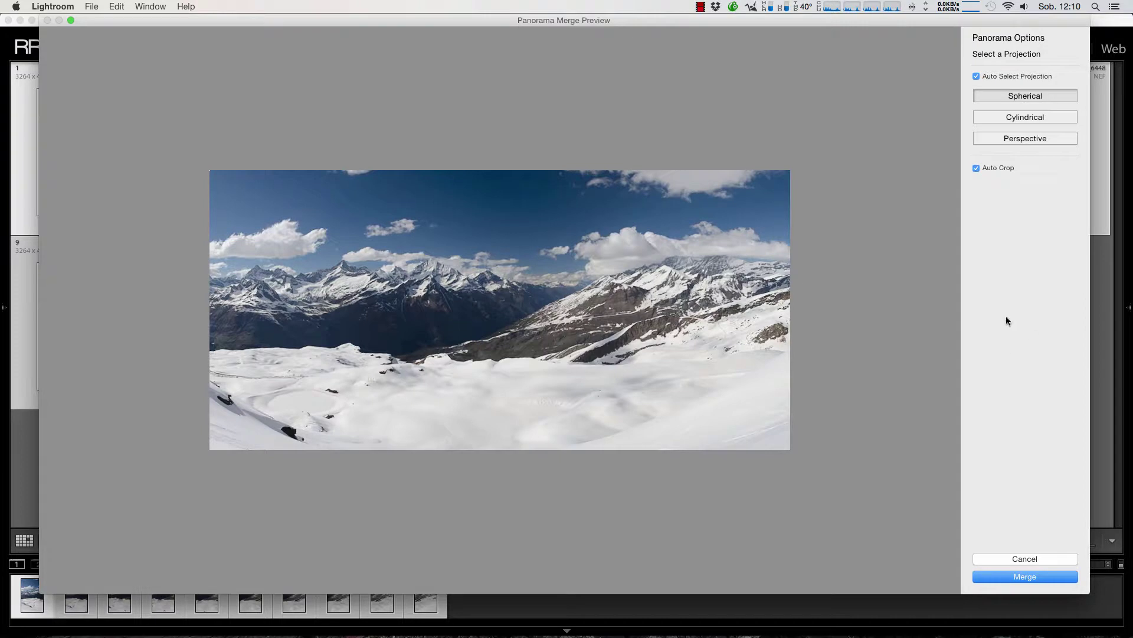
Merge the panorama and open the new BBB_6441-Pano DNG in loupe view
left_click(1036, 579)
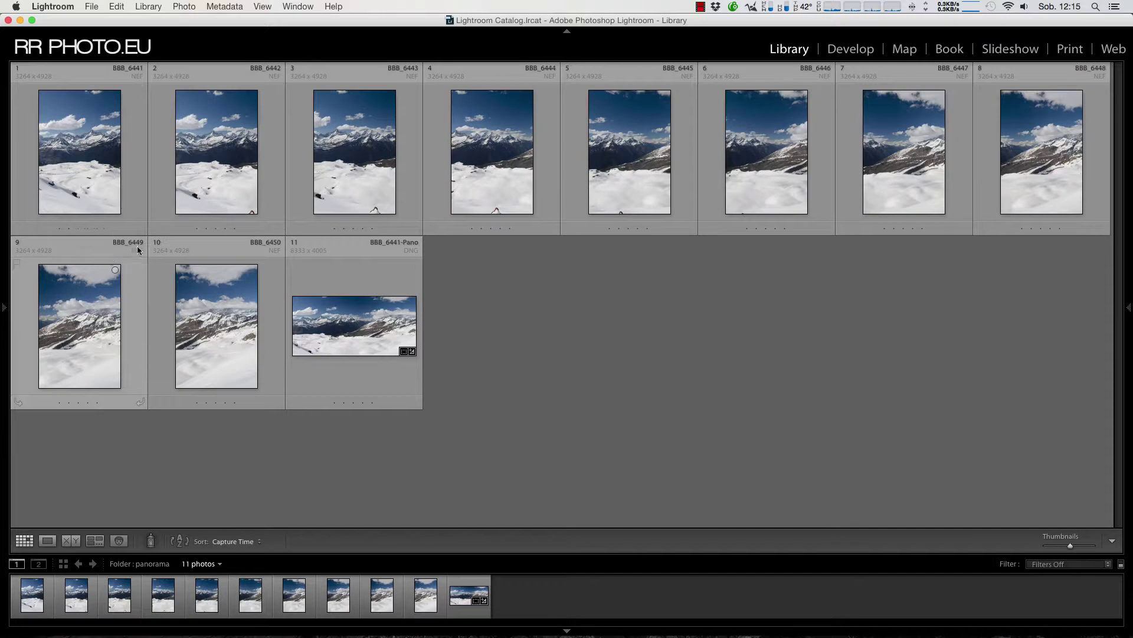
mouse_move(216, 324)
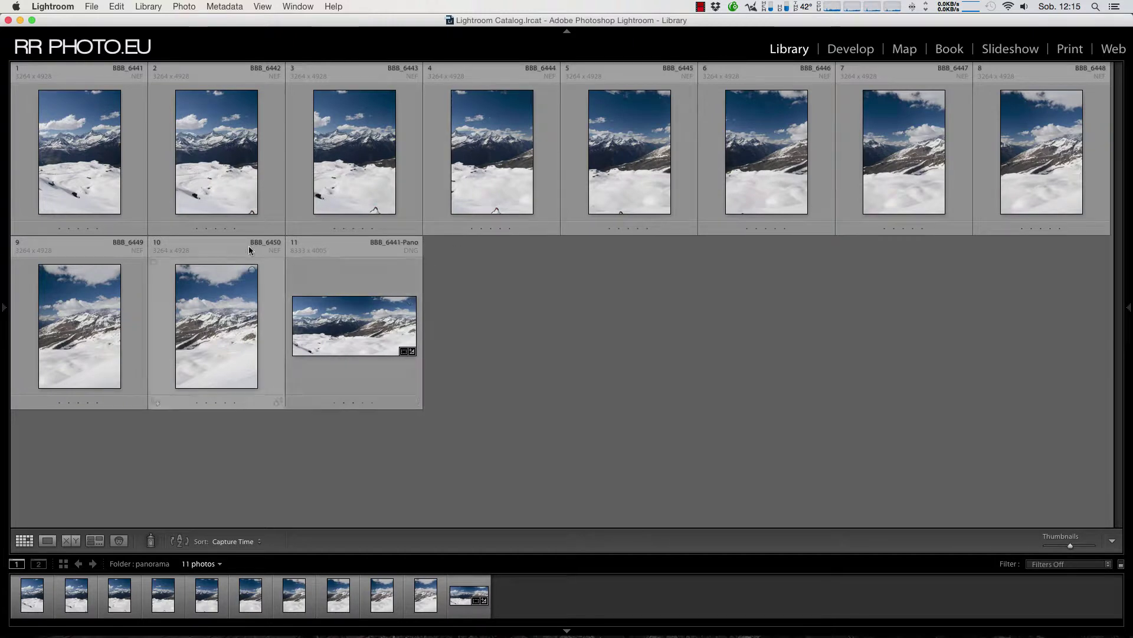
left_click(337, 313)
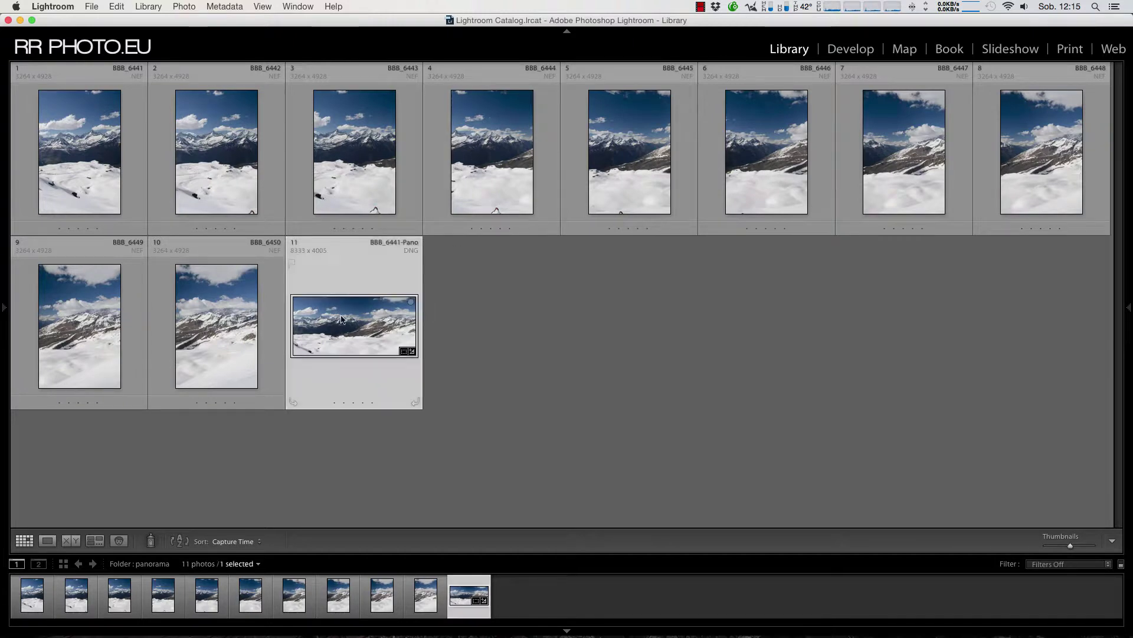
double_click(338, 325)
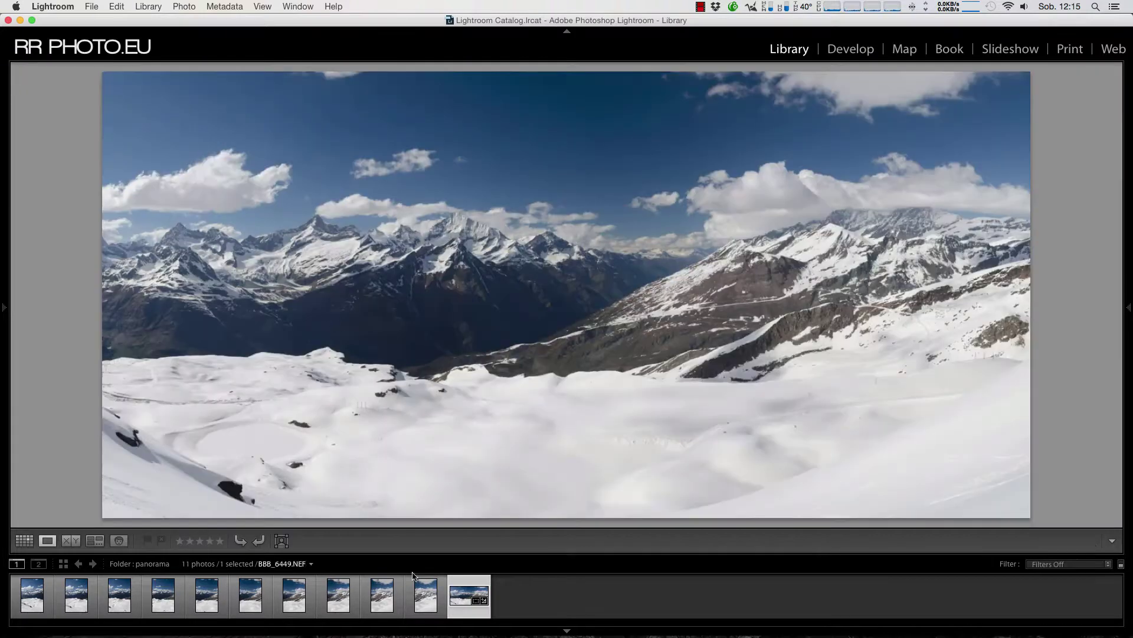
Hide the Filmstrip, inspect the panorama at 1:1 zoom, then return to Fit view
left_click(566, 629)
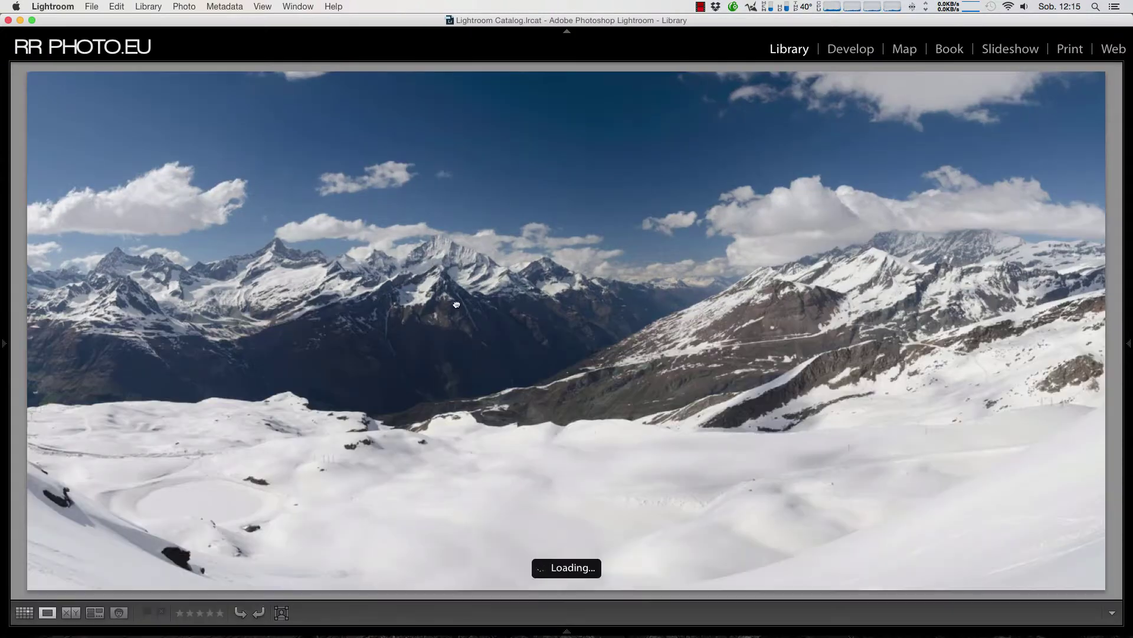
left_click(467, 304)
scroll(551, 318, "up", 5)
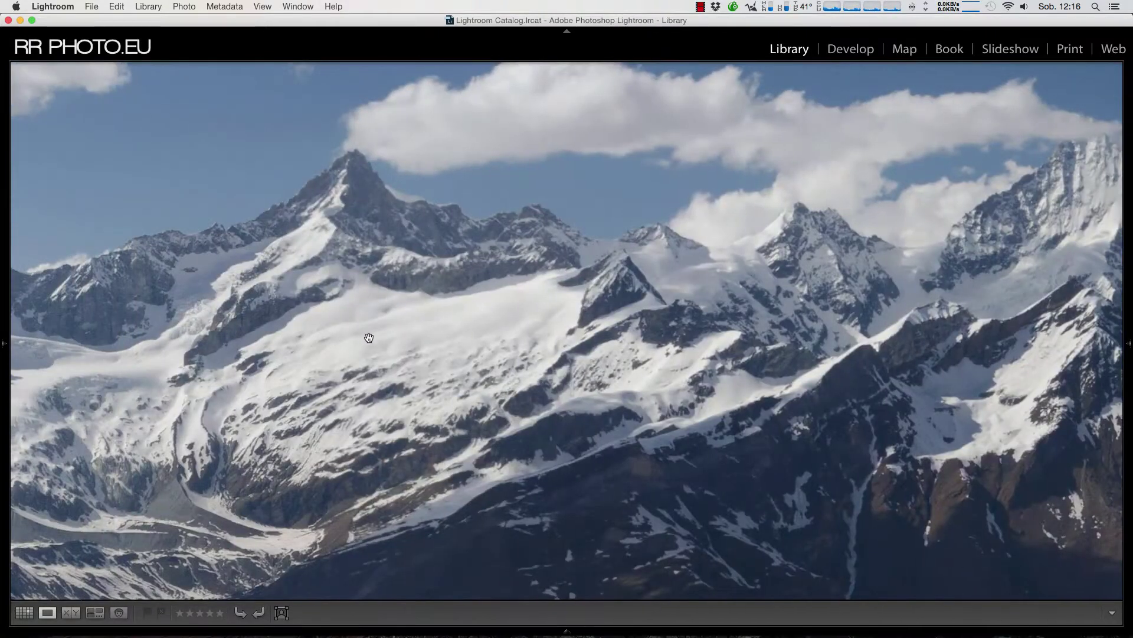
left_click(367, 336)
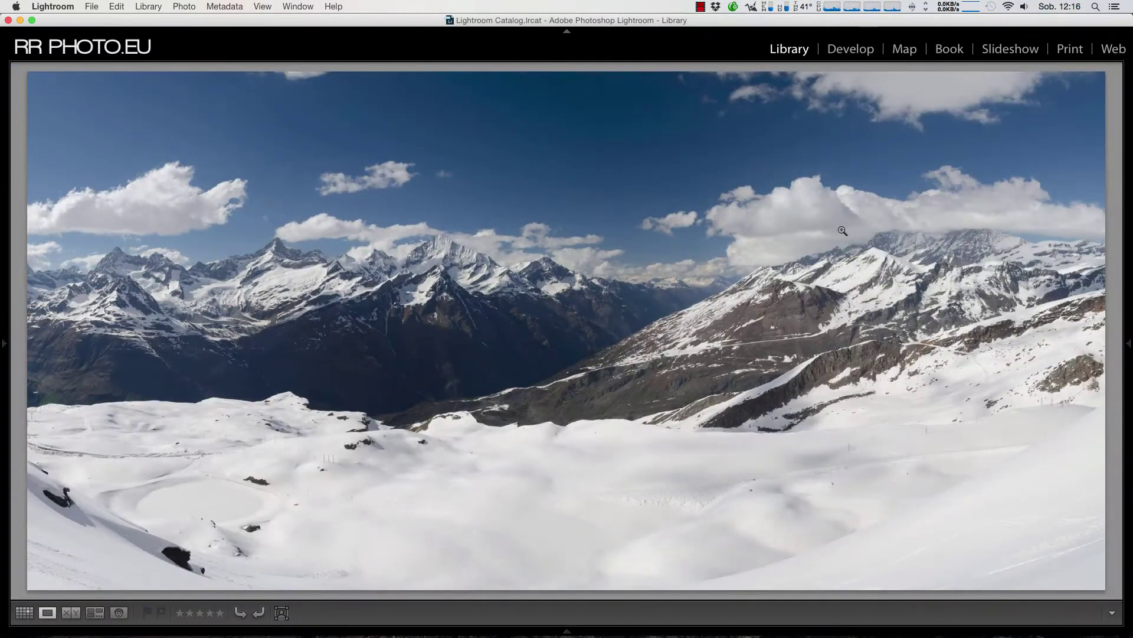